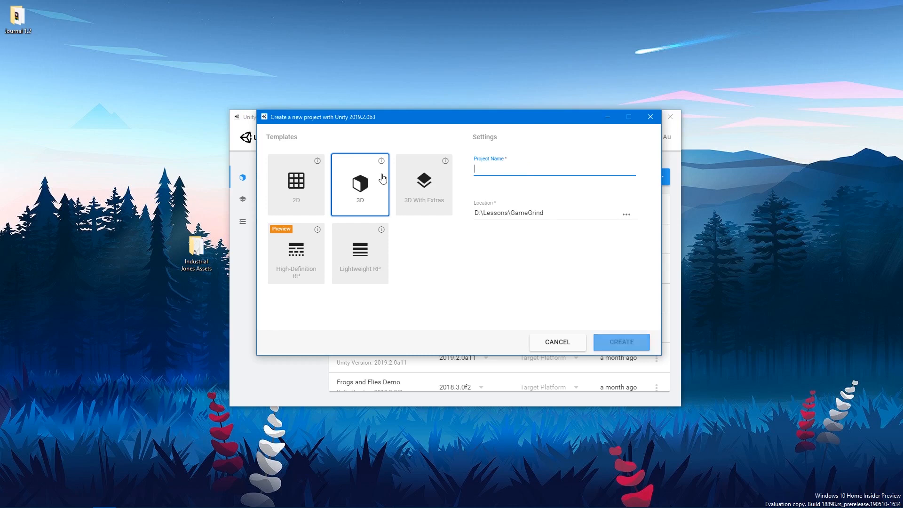
Create a new 2D project named Industrial Jones and switch the editor to the Default layout
{"action": "type", "text": "al Jones"}
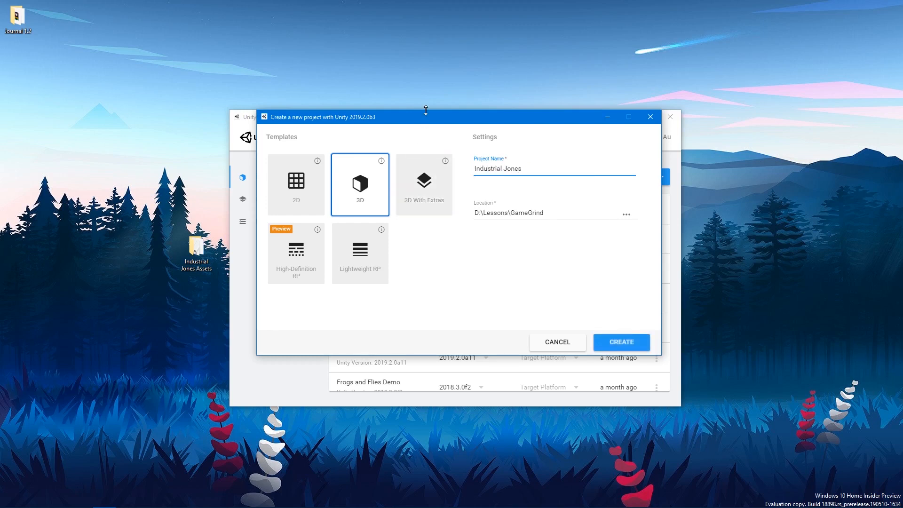
{"action": "left_click", "coordinate": [299, 204]}
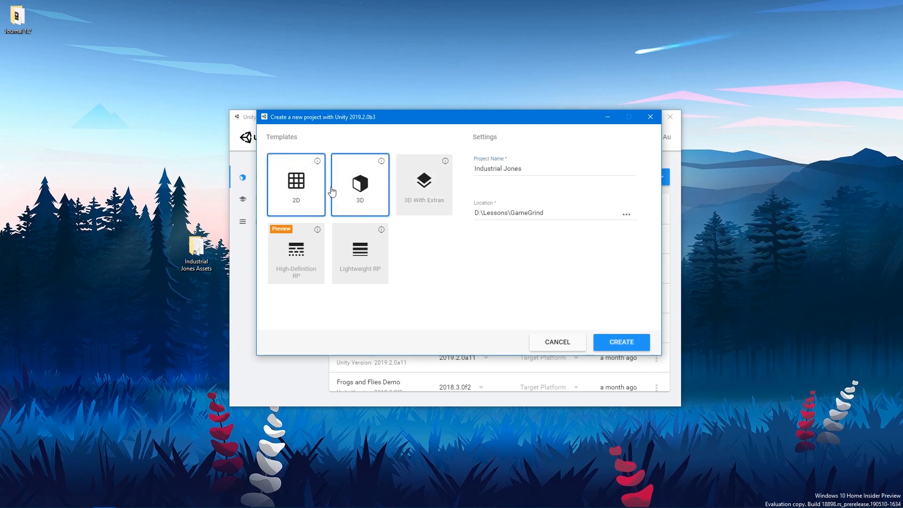
{"action": "left_click", "coordinate": [627, 346]}
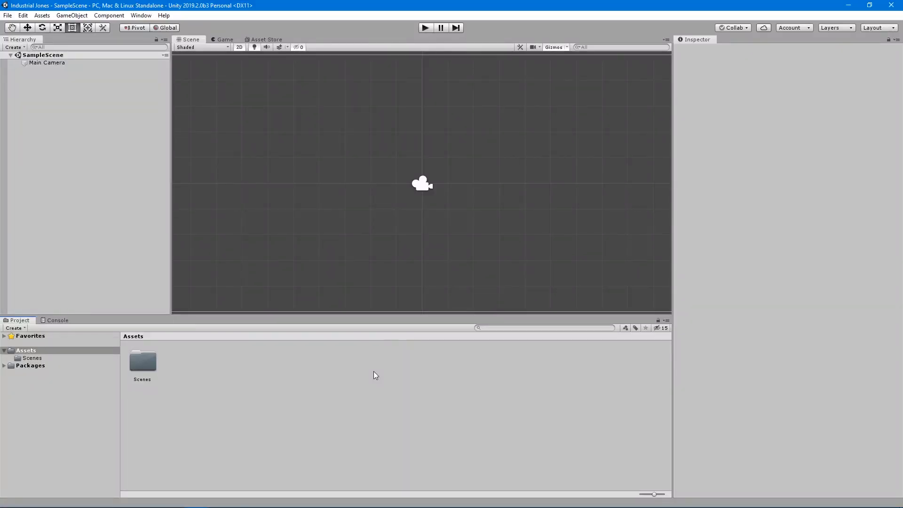
{"action": "left_click", "coordinate": [878, 29]}
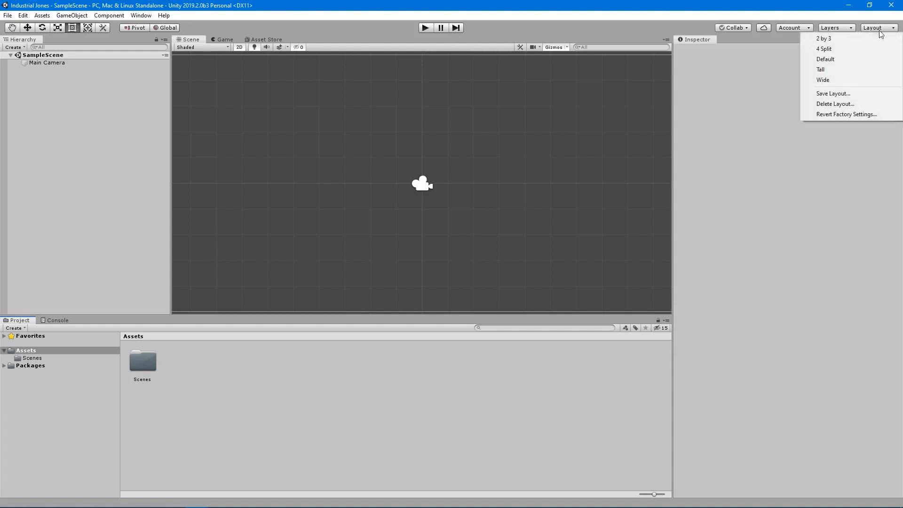
{"action": "left_click", "coordinate": [845, 58]}
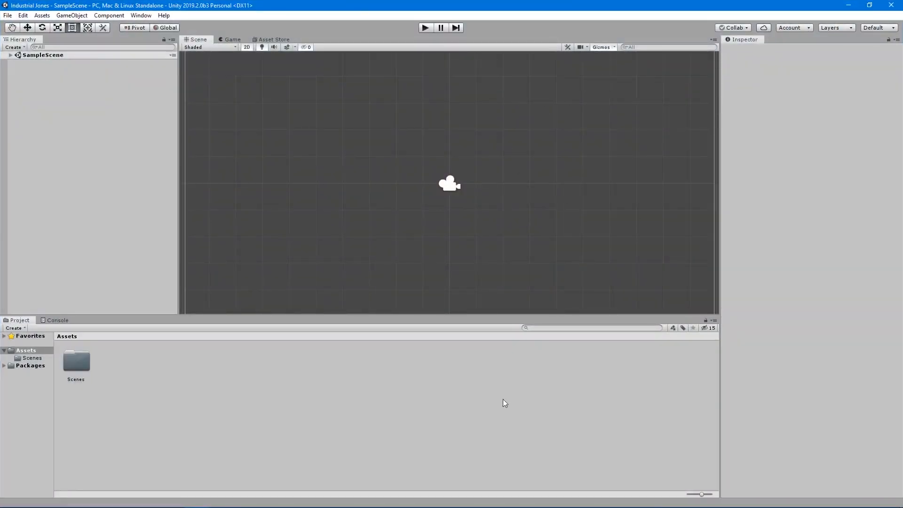
Find Unity Technologies' free Standard Assets package in the Asset Store and start importing it
{"action": "left_click", "coordinate": [273, 40]}
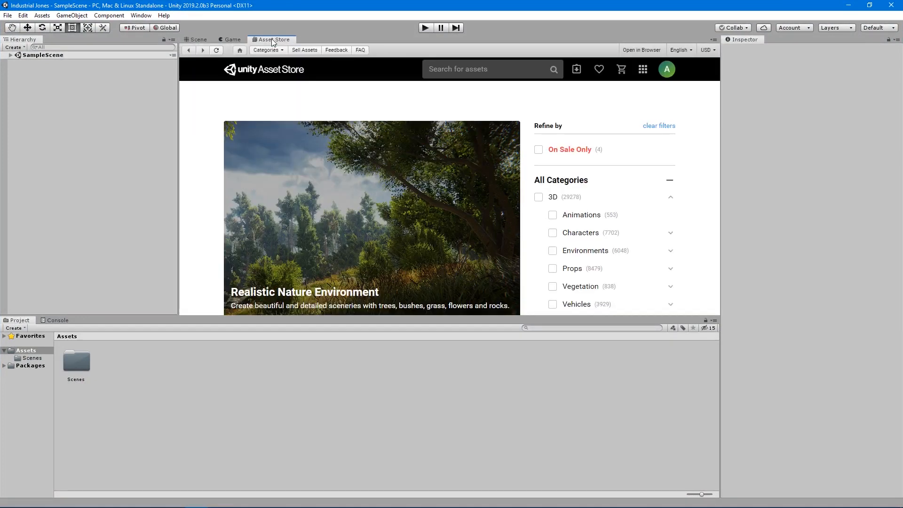
{"action": "left_click", "coordinate": [450, 73]}
{"action": "type", "text": "stan"}
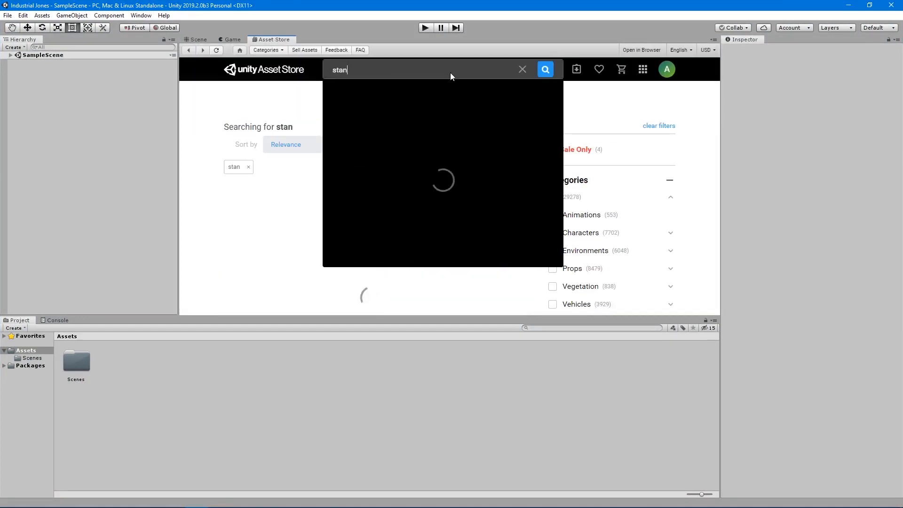
{"action": "type", "text": "dard asset"}
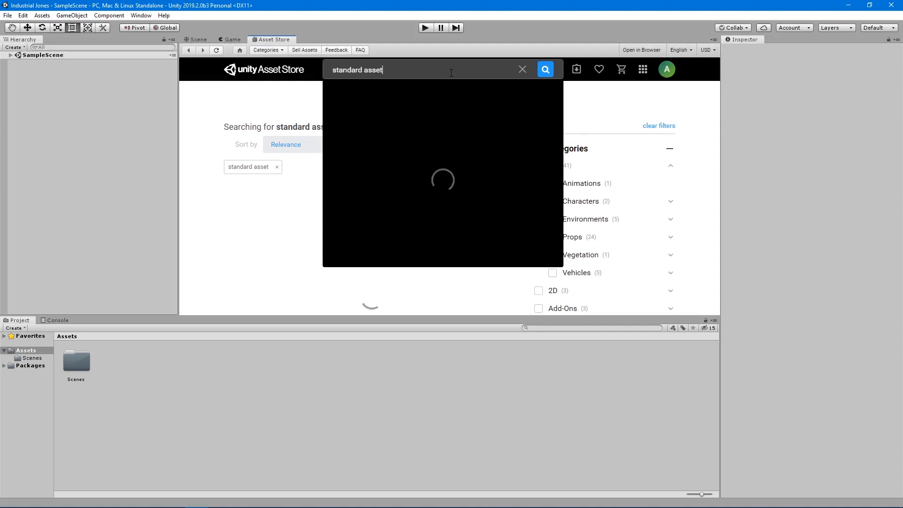
{"action": "left_click", "coordinate": [389, 105]}
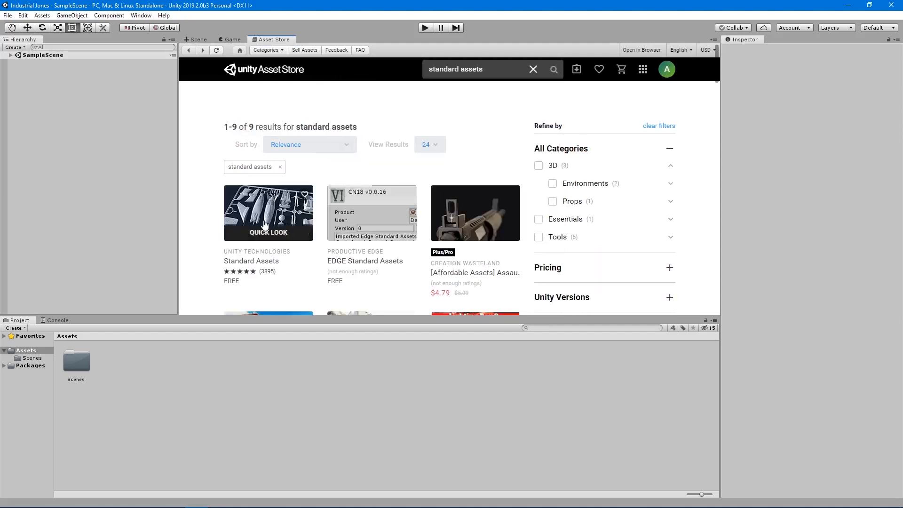
{"action": "left_click", "coordinate": [260, 217]}
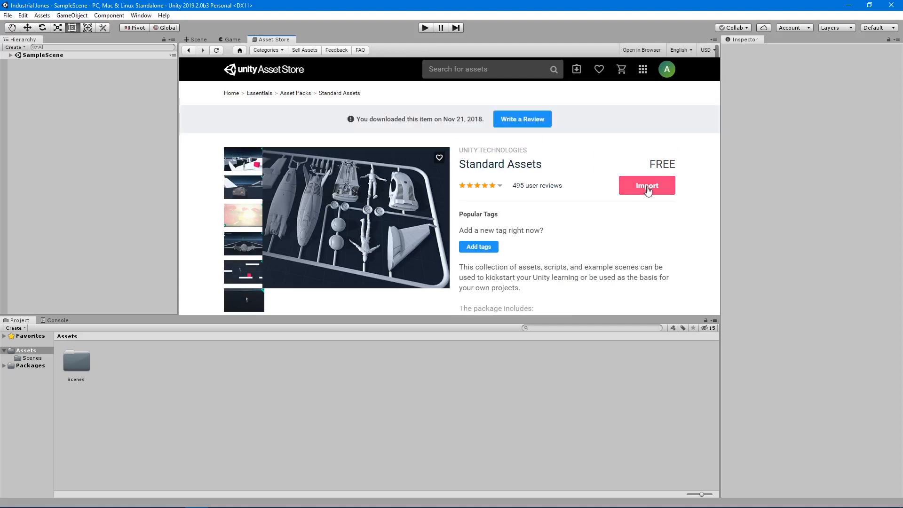
{"action": "left_click", "coordinate": [647, 187]}
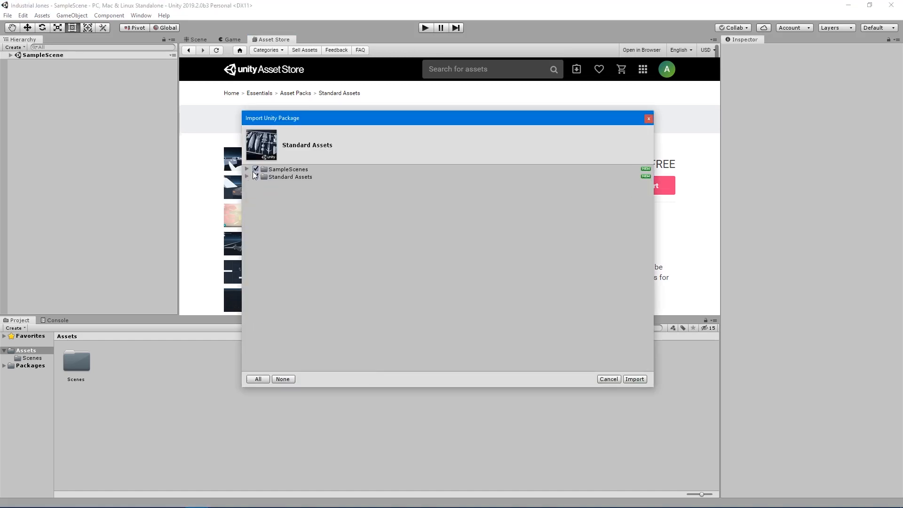
Review the contents of the package's SampleScenes folder and exclude the whole folder from the import
{"action": "left_click", "coordinate": [247, 170]}
{"action": "scroll", "coordinate": [281, 198], "scroll_direction": "down", "scroll_amount": 5}
{"action": "scroll", "coordinate": [281, 198], "scroll_direction": "up", "scroll_amount": 5}
{"action": "scroll", "coordinate": [281, 198], "scroll_direction": "down", "scroll_amount": 3}
{"action": "scroll", "coordinate": [281, 199], "scroll_direction": "down", "scroll_amount": 3}
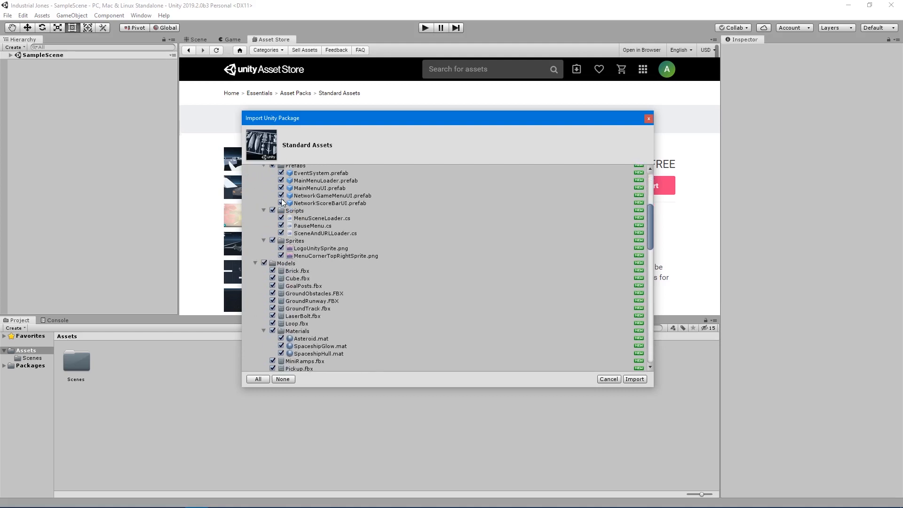
{"action": "scroll", "coordinate": [281, 198], "scroll_direction": "up", "scroll_amount": 6}
{"action": "left_click", "coordinate": [255, 168]}
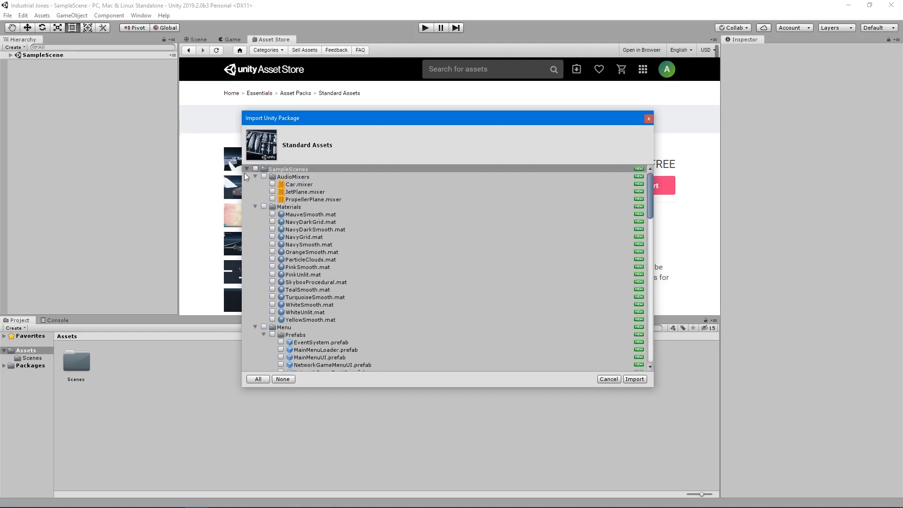
{"action": "left_click", "coordinate": [247, 169]}
Expand the Standard Assets folder in the import list, collapse its subfolders, and exclude Effects
{"action": "left_click", "coordinate": [249, 176]}
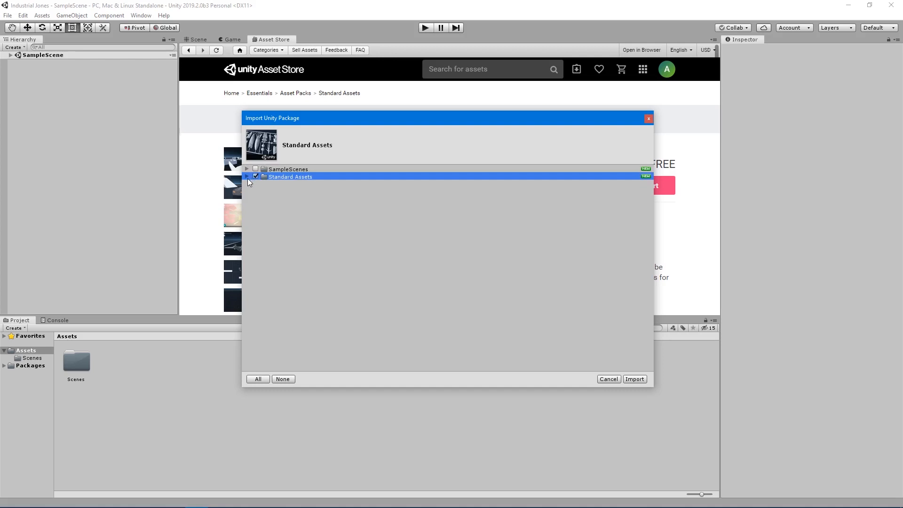
{"action": "left_click", "coordinate": [246, 177]}
{"action": "left_click", "coordinate": [255, 184]}
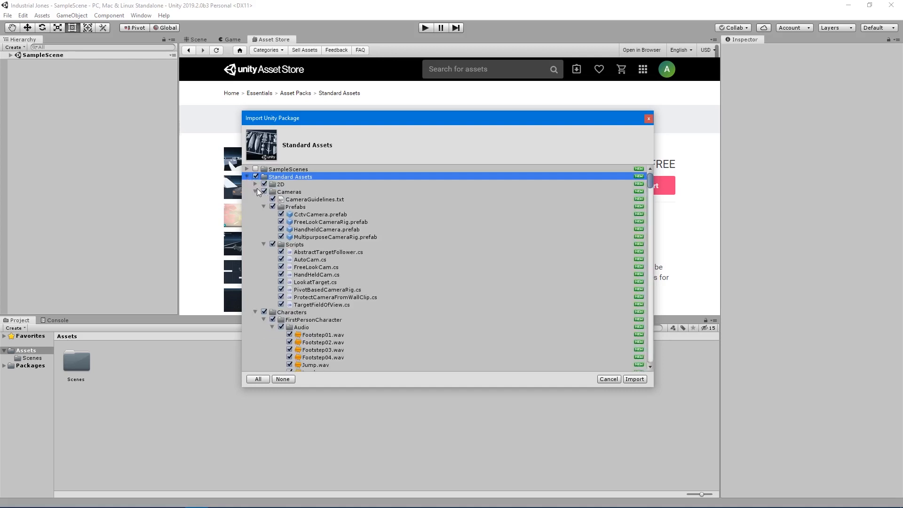
{"action": "left_click", "coordinate": [255, 191]}
{"action": "left_click", "coordinate": [256, 199]}
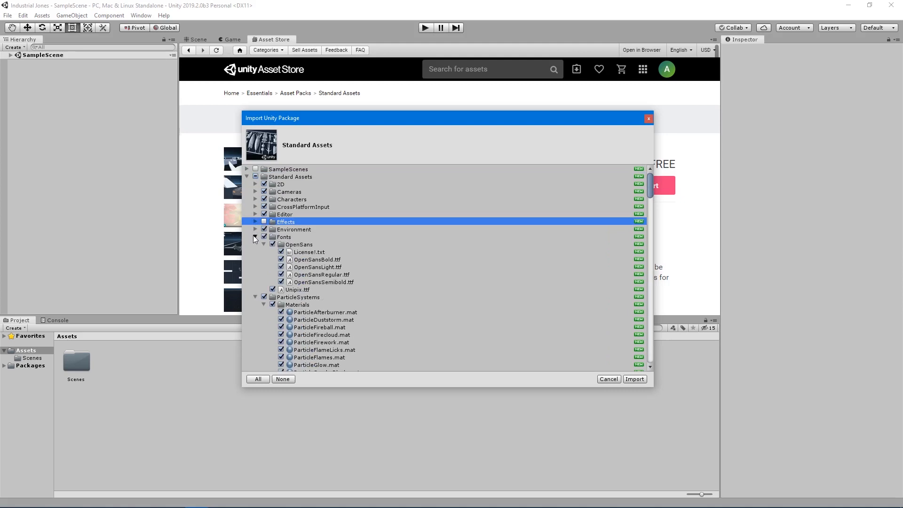
{"action": "left_click", "coordinate": [255, 237]}
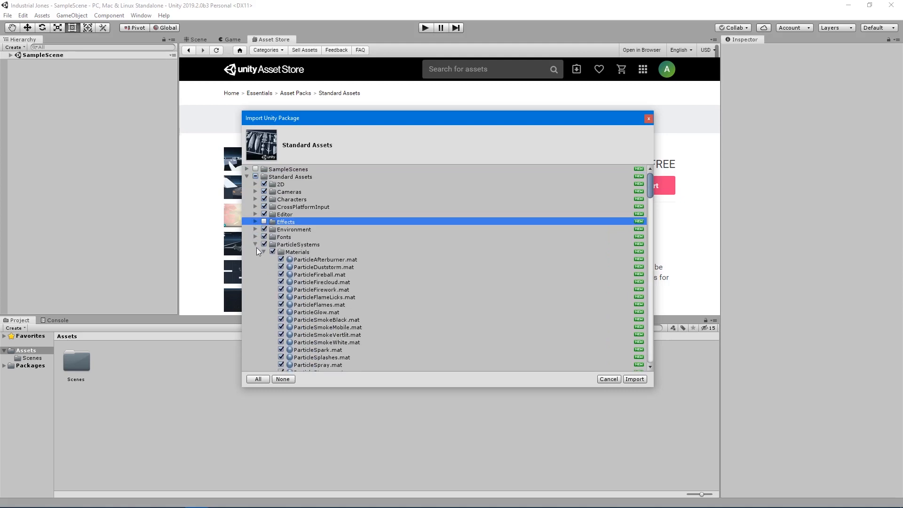
{"action": "left_click", "coordinate": [256, 244]}
Exclude the Vehicles, Utility, Prototyping, PhysicsMaterials, ParticleSystems, Fonts and Environment folders from the import
{"action": "left_click", "coordinate": [264, 274]}
{"action": "left_click", "coordinate": [264, 267]}
{"action": "left_click", "coordinate": [263, 259]}
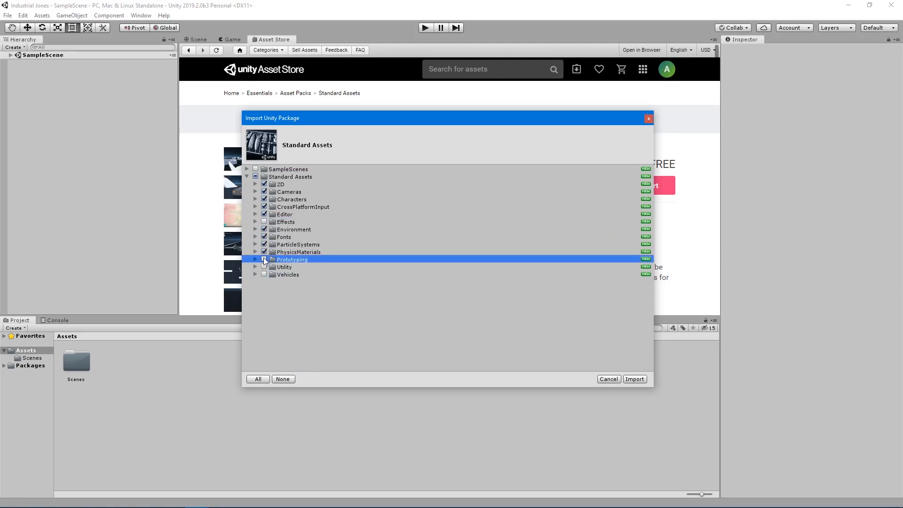
{"action": "left_click", "coordinate": [263, 252]}
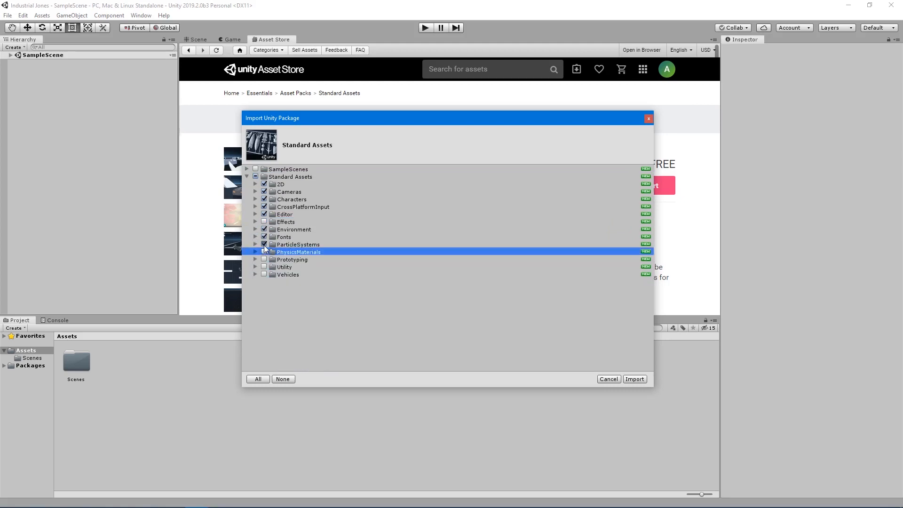
{"action": "left_click", "coordinate": [264, 244]}
{"action": "left_click", "coordinate": [264, 237]}
{"action": "left_click", "coordinate": [264, 229]}
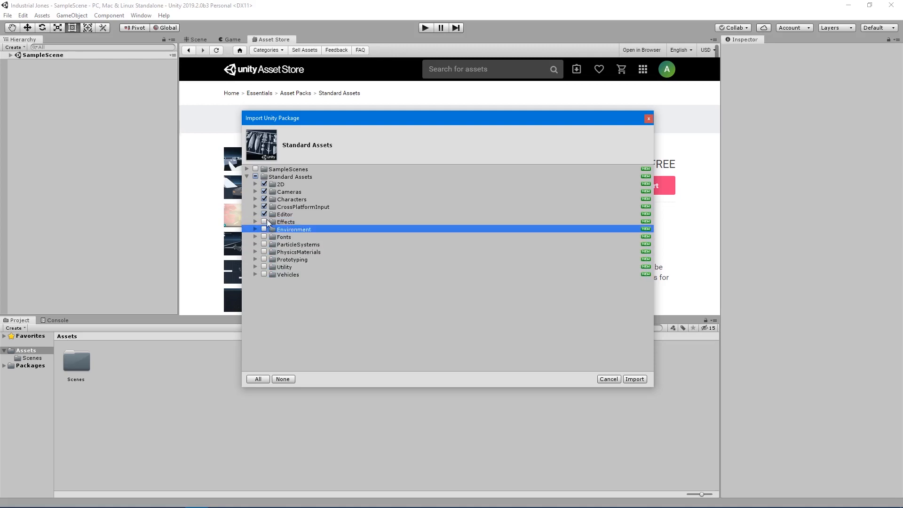
Exclude the Water subfolder of the Editor folder from the import, keeping its CrossPlatformInput subfolder
{"action": "left_click", "coordinate": [255, 214]}
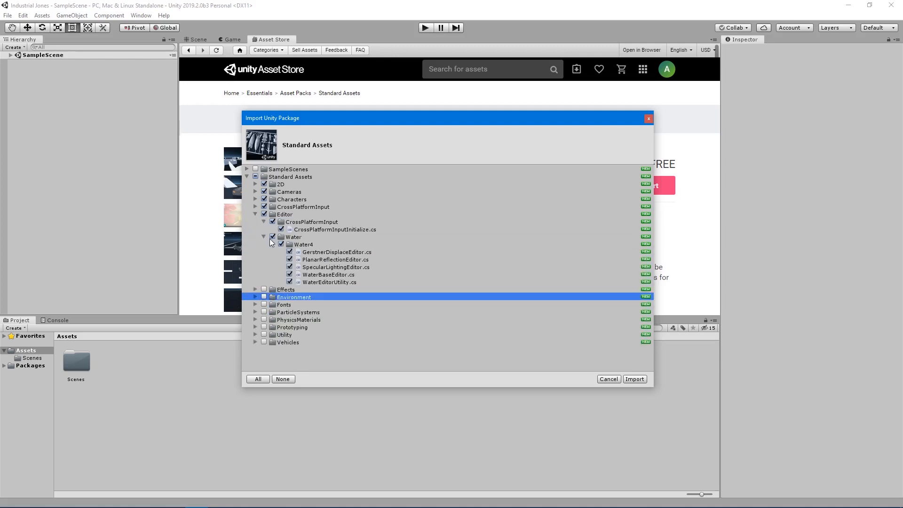
{"action": "left_click", "coordinate": [272, 237]}
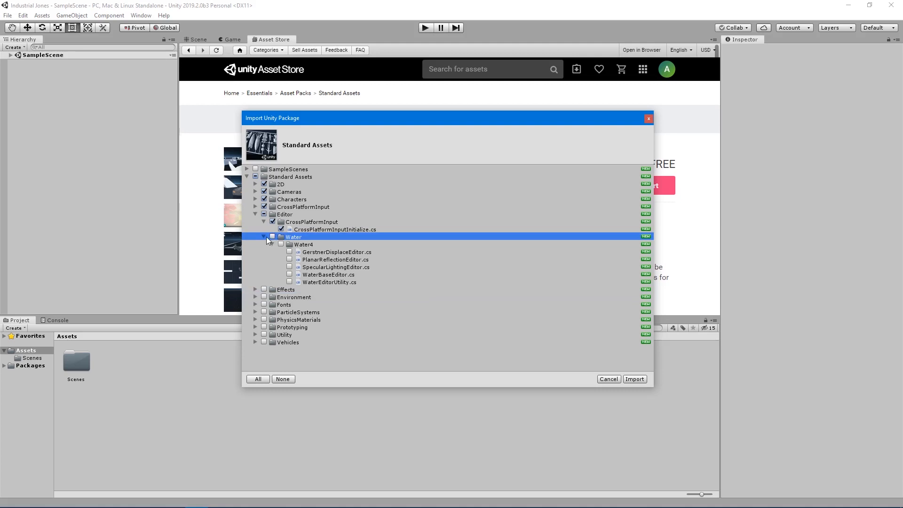
{"action": "left_click", "coordinate": [256, 214]}
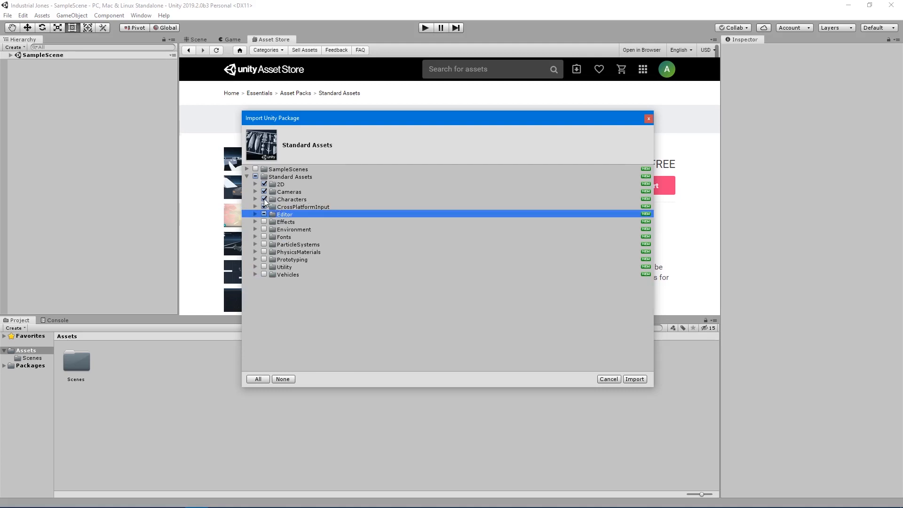
Exclude the Characters and Cameras folders, and import the remaining 2D, CrossPlatformInput and Editor assets
{"action": "left_click", "coordinate": [264, 199]}
{"action": "left_click", "coordinate": [264, 191]}
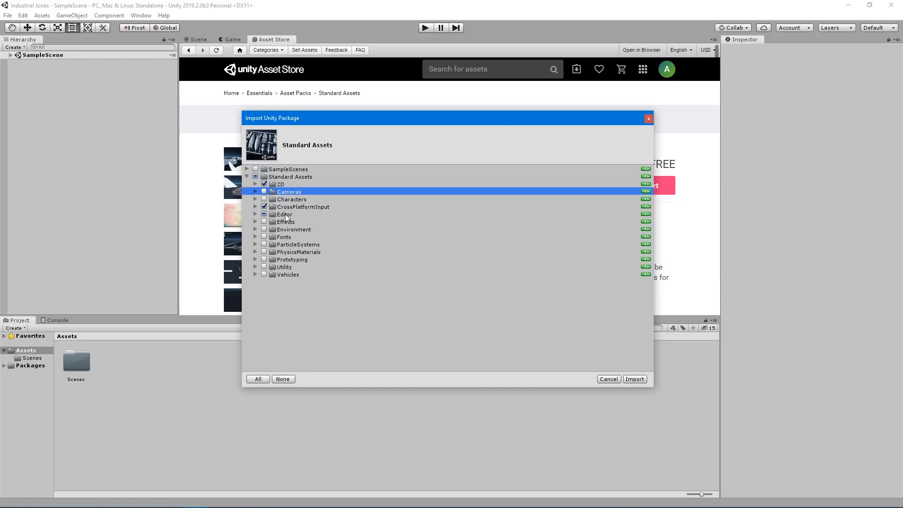
{"action": "left_click", "coordinate": [255, 214]}
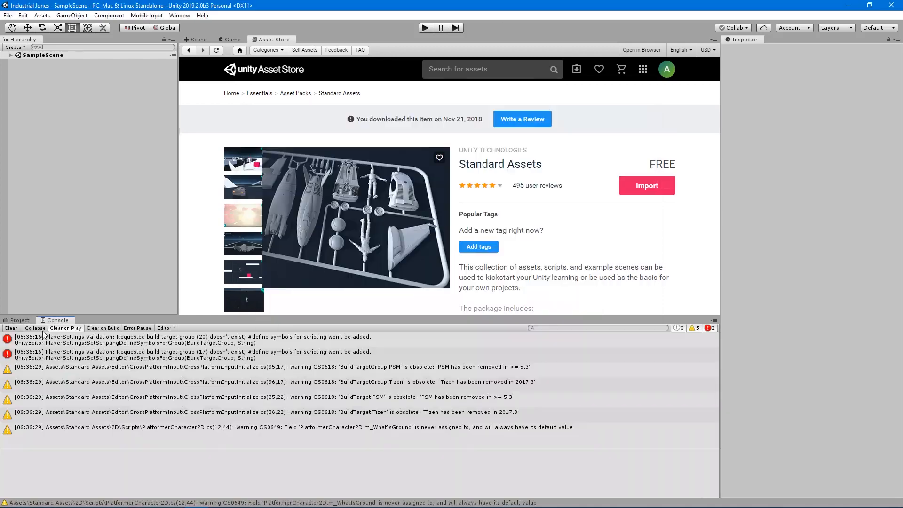
Return to the Scene view, add a 2D sprite object to SampleScene, and name it Ground
{"action": "left_click", "coordinate": [19, 321]}
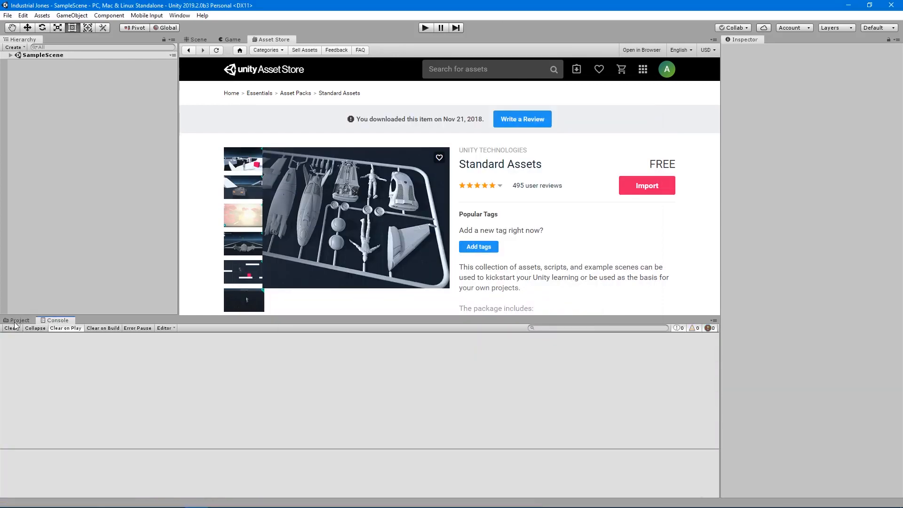
{"action": "left_click", "coordinate": [196, 40]}
{"action": "right_click", "coordinate": [39, 81]}
{"action": "mouse_move", "coordinate": [84, 188]}
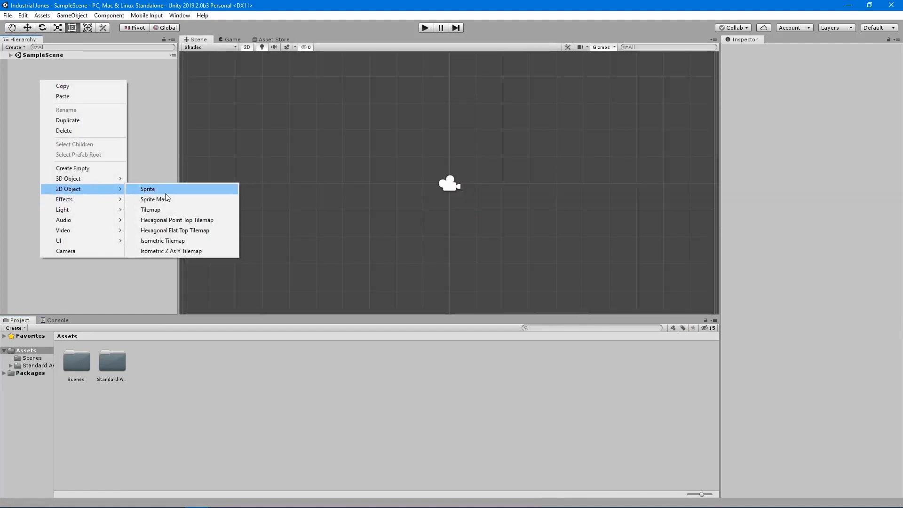
{"action": "left_click", "coordinate": [160, 190]}
{"action": "left_click", "coordinate": [43, 71]}
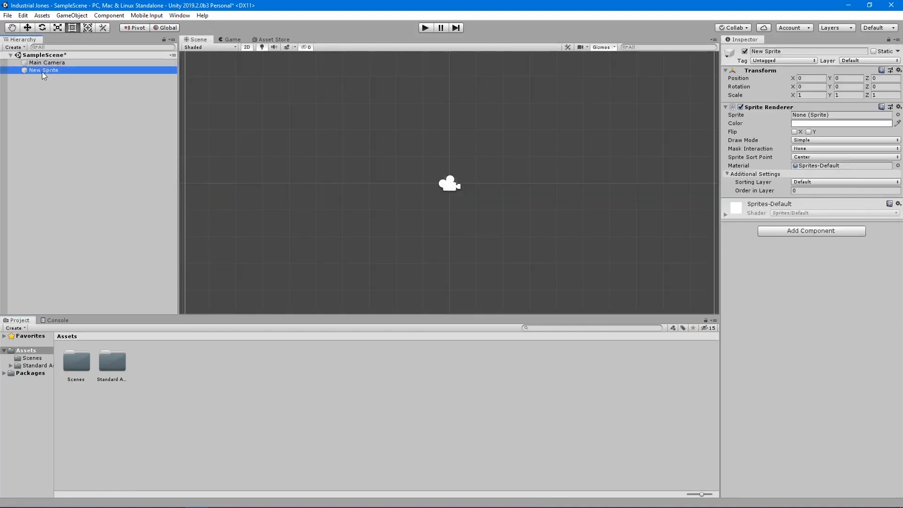
{"action": "type", "text": "Ground"}
{"action": "key", "text": "Return"}
Assign PlatformWhiteSprite to Ground and stretch it into a wide platform below the camera, scaled about 4.18 by 1.2 at about X -4.73, Y -0.97
{"action": "left_click", "coordinate": [898, 115]}
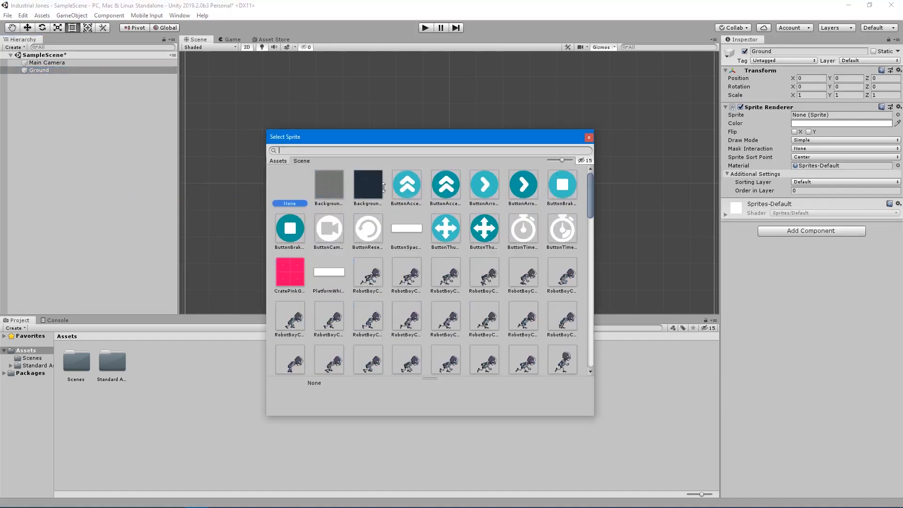
{"action": "double_click", "coordinate": [330, 273]}
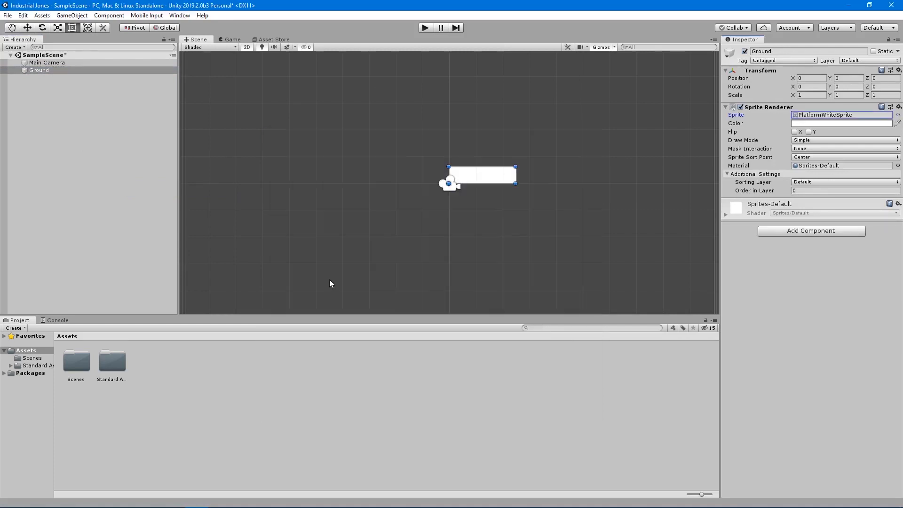
{"action": "left_click_drag", "start_coordinate": [503, 184], "coordinate": [450, 197]}
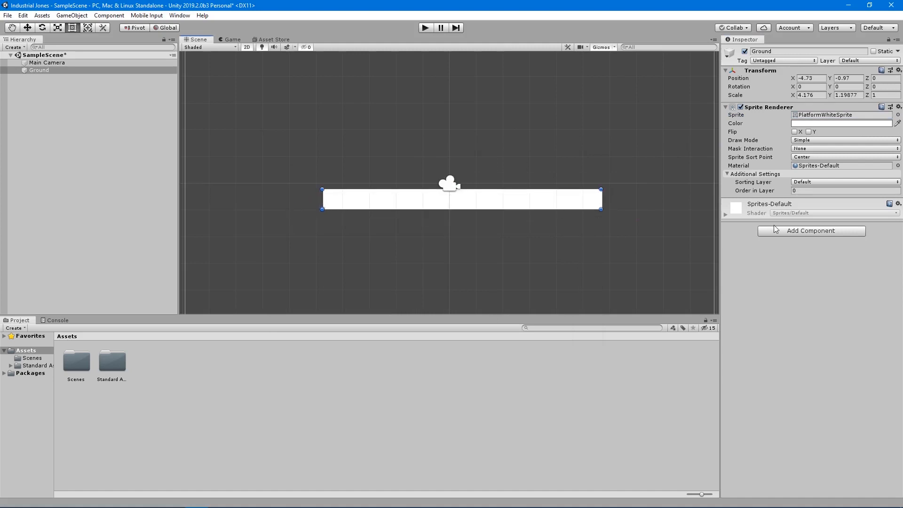
Add a Box Collider 2D component to the Ground object
{"action": "left_click", "coordinate": [780, 231]}
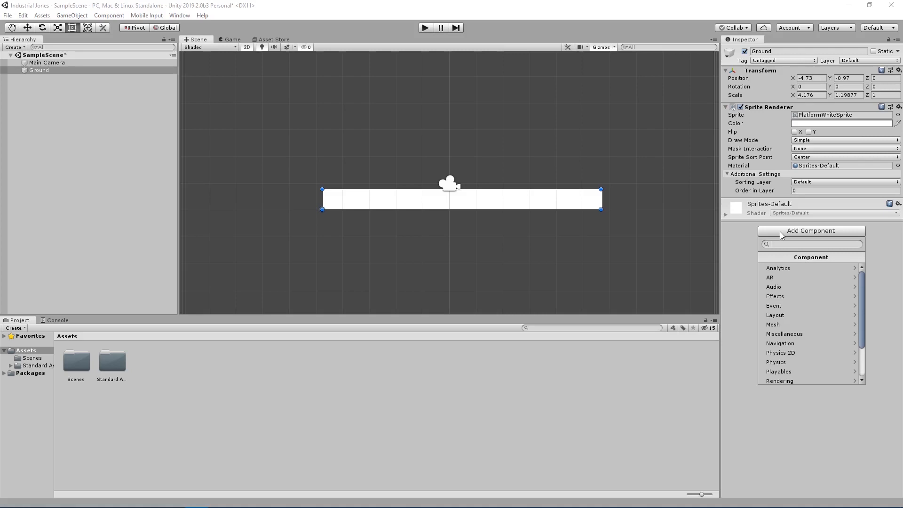
{"action": "type", "text": "box"}
{"action": "key", "text": "Down"}
{"action": "key", "text": "Return"}
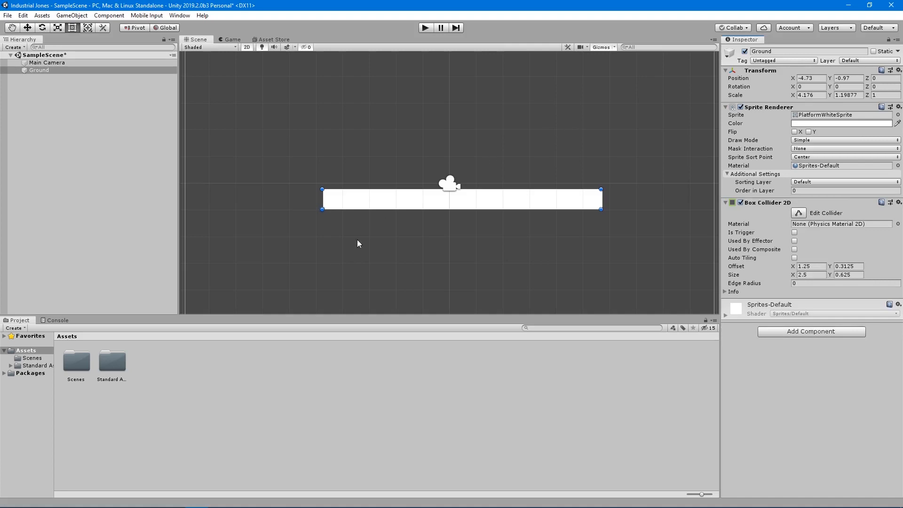
Add the CharacterRobotBoy prefab from the 2D Standard Assets above the ground, at about X 0.44, Y 2.51, and name it Player
{"action": "double_click", "coordinate": [115, 365]}
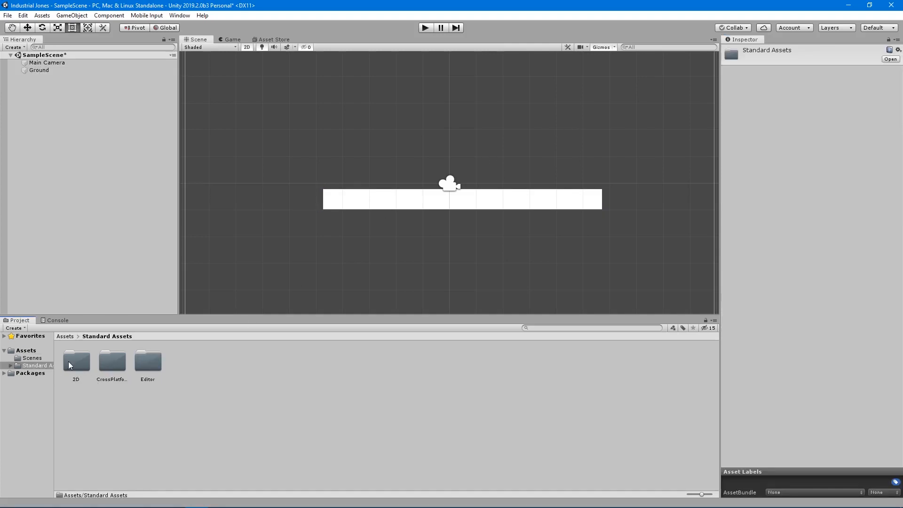
{"action": "double_click", "coordinate": [75, 362]}
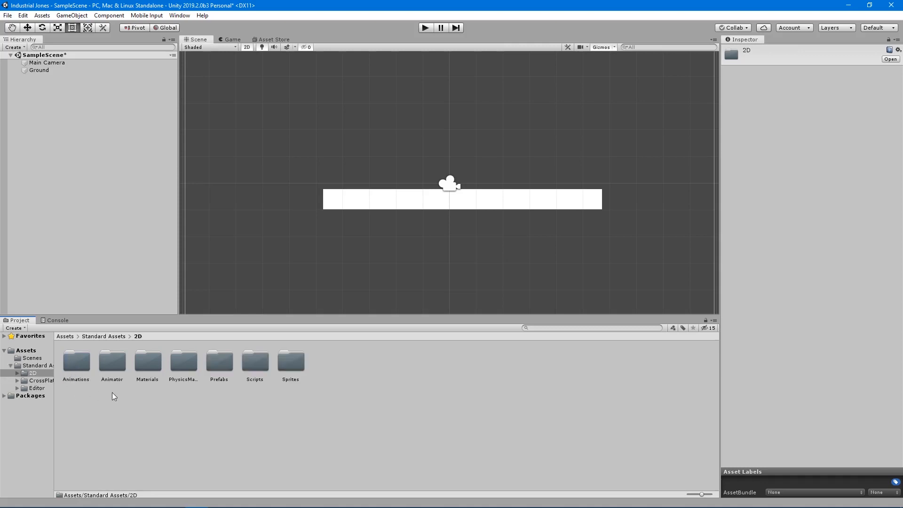
{"action": "double_click", "coordinate": [216, 364]}
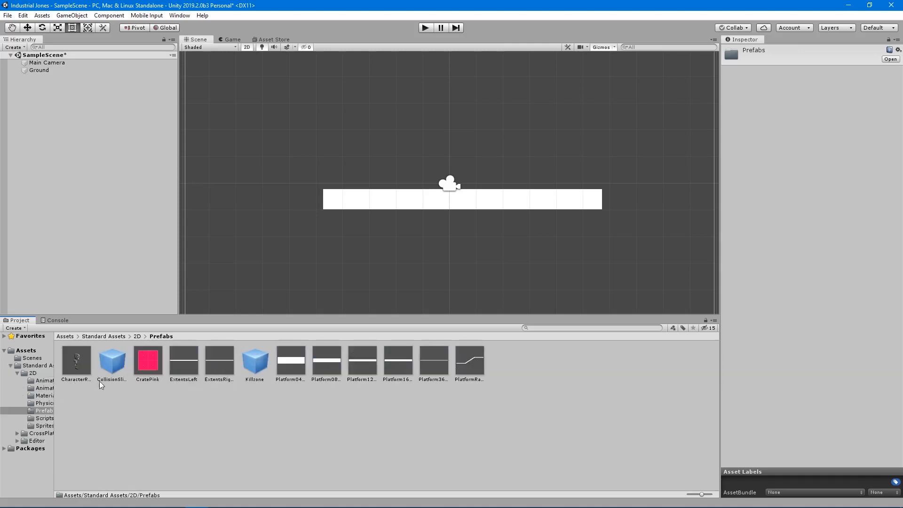
{"action": "left_click_drag", "start_coordinate": [73, 368], "coordinate": [461, 120]}
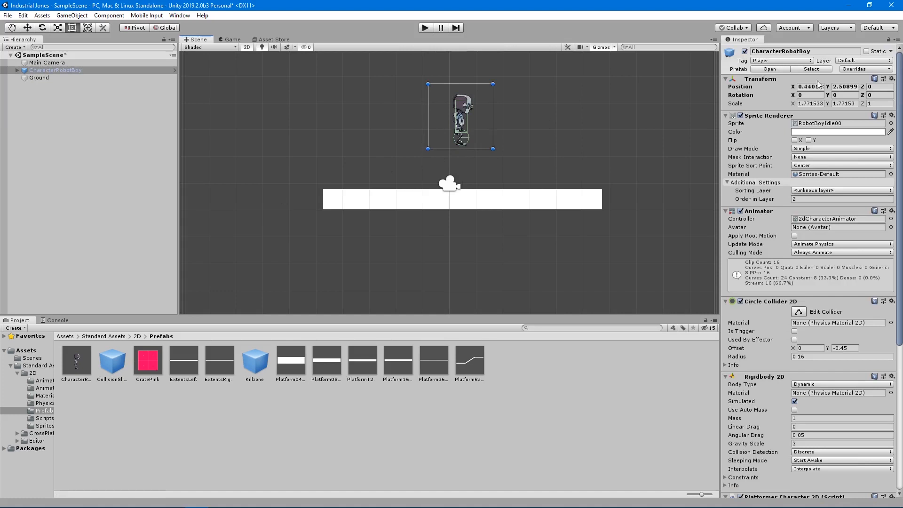
{"action": "left_click", "coordinate": [833, 51]}
{"action": "type", "text": "Player"}
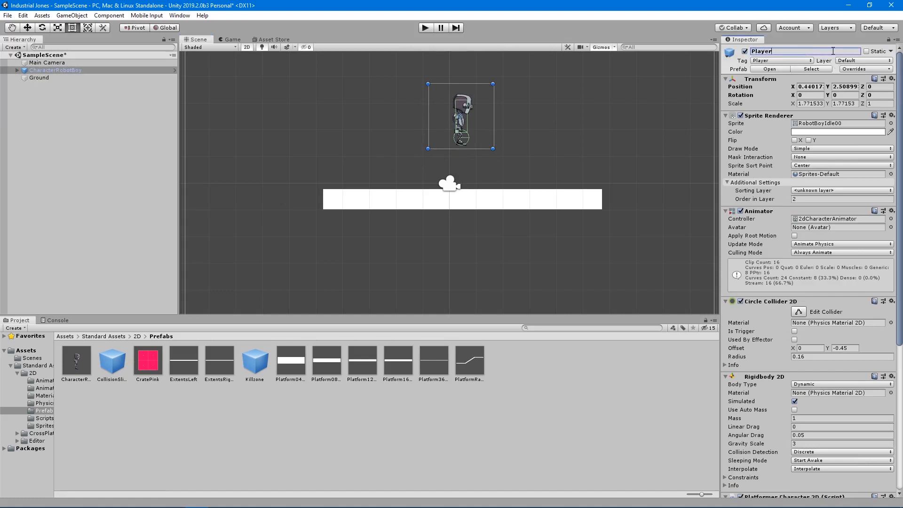
{"action": "key", "text": "Return"}
Create a new folder named Prefabs directly under Assets
{"action": "left_click", "coordinate": [10, 366]}
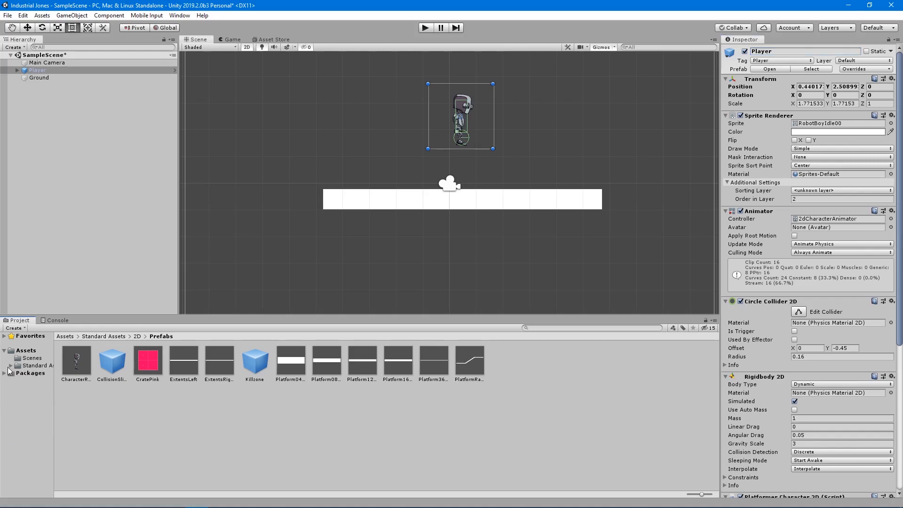
{"action": "right_click", "coordinate": [32, 352]}
{"action": "mouse_move", "coordinate": [111, 137]}
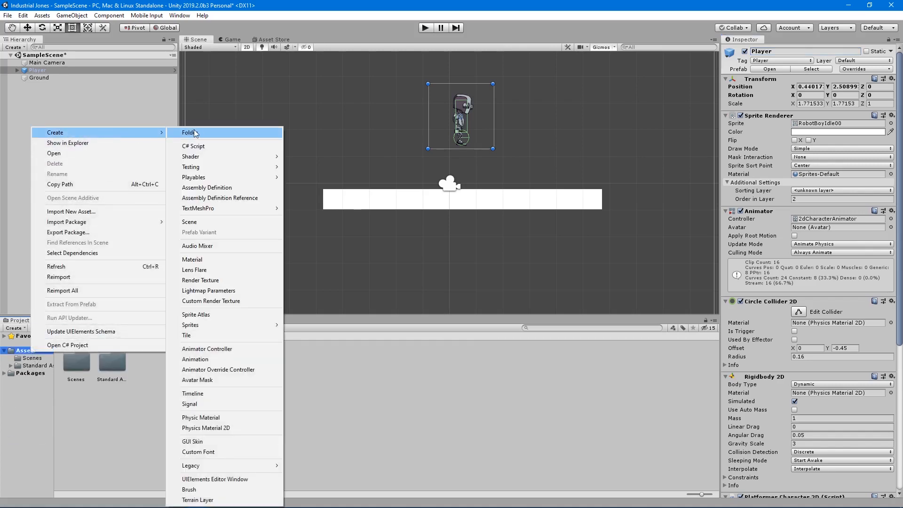
{"action": "left_click", "coordinate": [194, 133]}
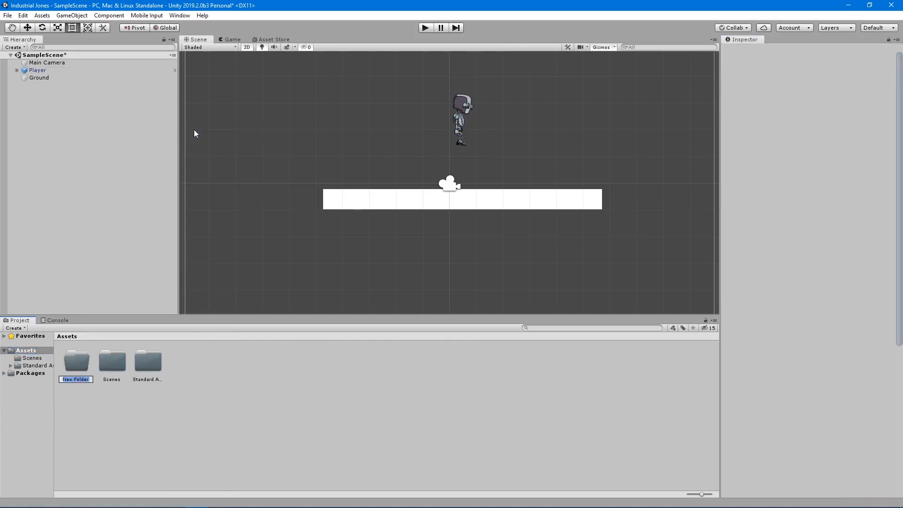
{"action": "type", "text": "Prefabs"}
{"action": "key", "text": "Return"}
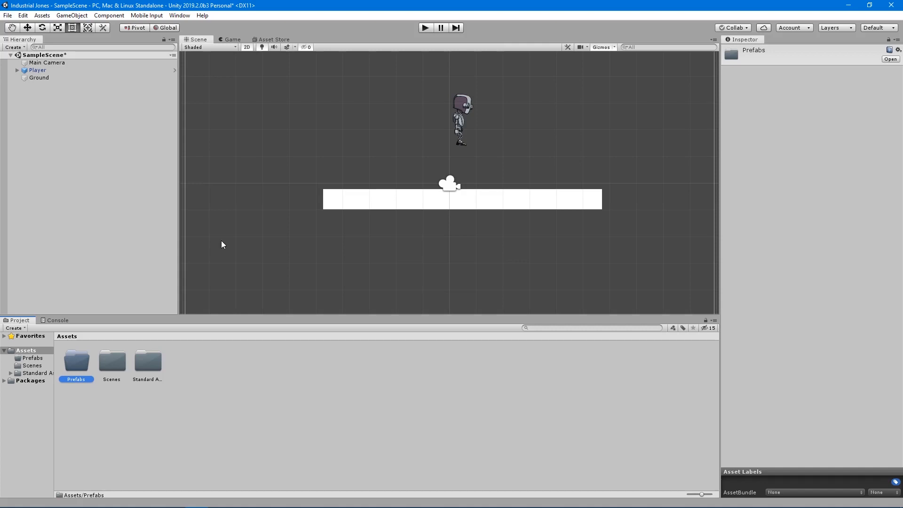
Save the scene's Player object as a new original prefab in the Prefabs folder, and reselect Player in SampleScene
{"action": "left_click_drag", "start_coordinate": [42, 72], "coordinate": [88, 365]}
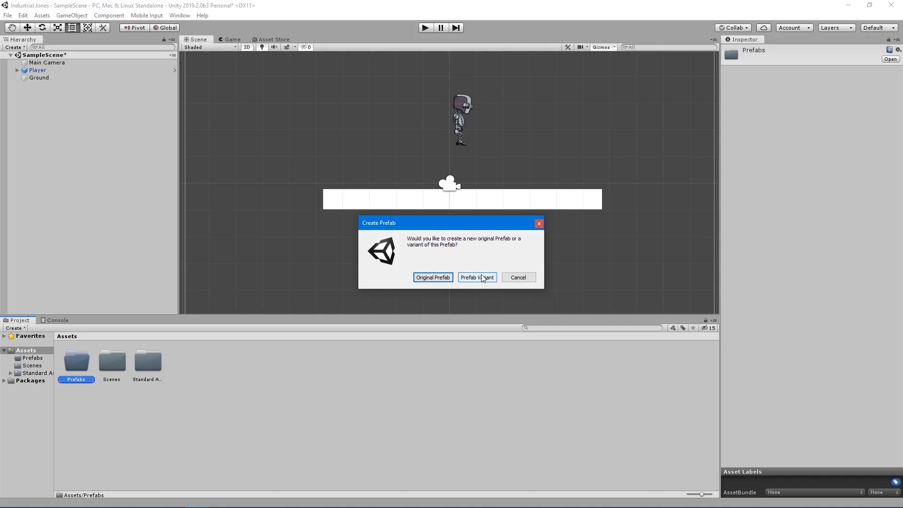
{"action": "left_click", "coordinate": [430, 278]}
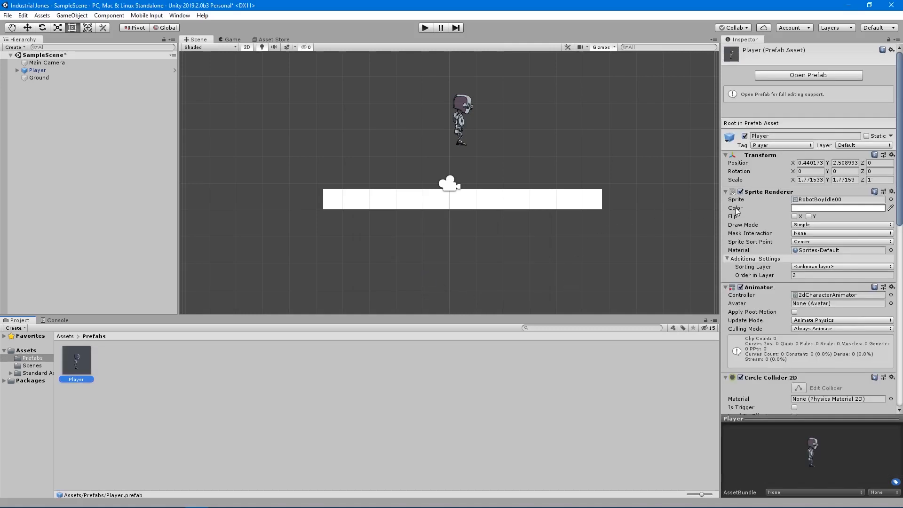
{"action": "left_click", "coordinate": [38, 70]}
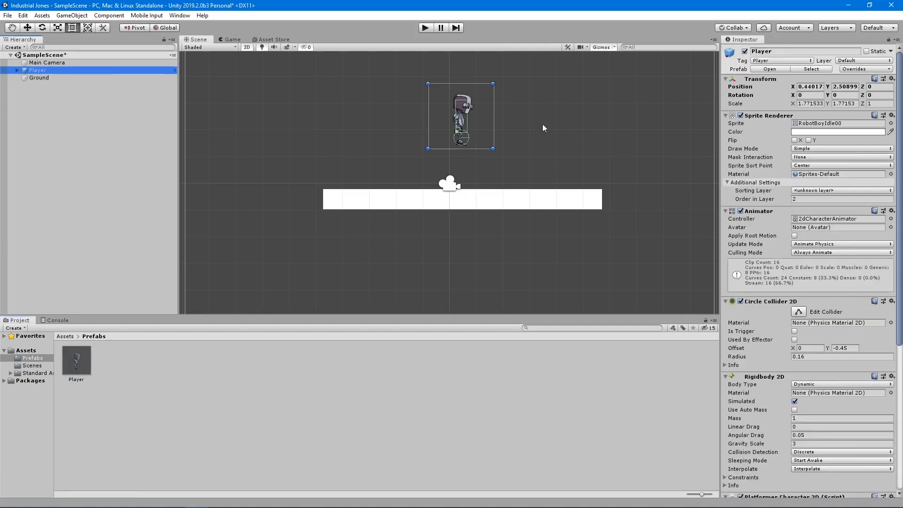
Run the scene in play mode and test Player's running in both directions and jumping on the ground platform
{"action": "key", "text": "ctrl+p"}
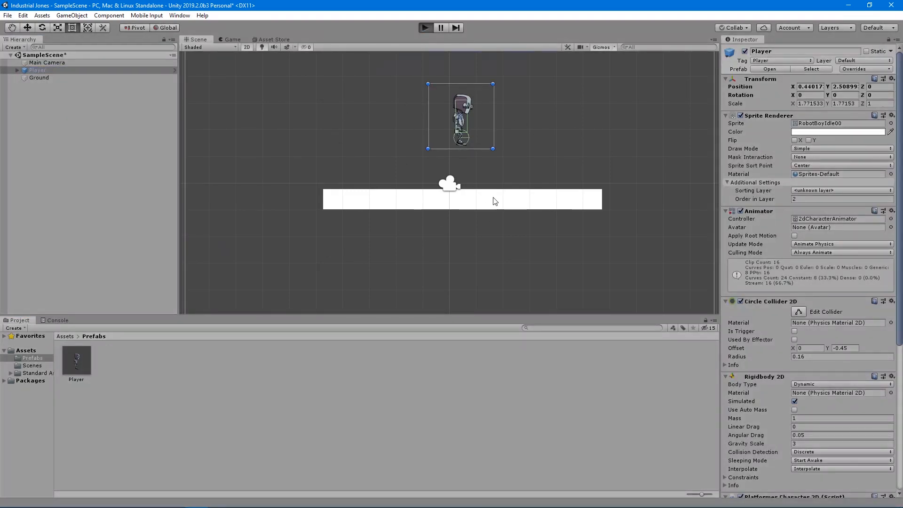
{"action": "key", "text": "Left"}
{"action": "key", "text": "Right"}
{"action": "key", "text": "Left"}
{"action": "key", "text": "Left"}
{"action": "key", "text": "Right"}
{"action": "key", "text": "Left"}
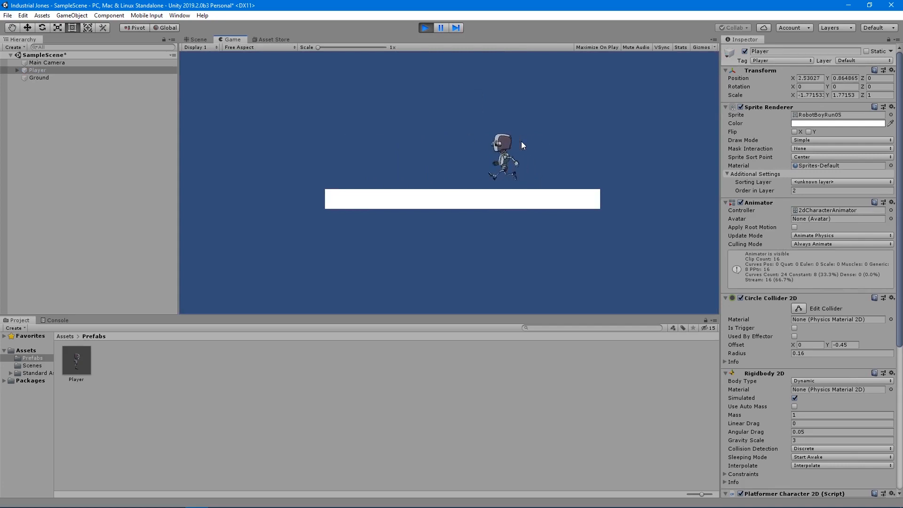
{"action": "key", "text": "Right"}
{"action": "key", "text": "space"}
{"action": "key", "text": "Left"}
{"action": "key", "text": "Right"}
{"action": "key", "text": "space"}
{"action": "key", "text": "Left"}
{"action": "key", "text": "Right"}
{"action": "key", "text": "space"}
{"action": "key", "text": "space"}
{"action": "key", "text": "Right"}
{"action": "key", "text": "d"}
{"action": "key", "text": "a"}
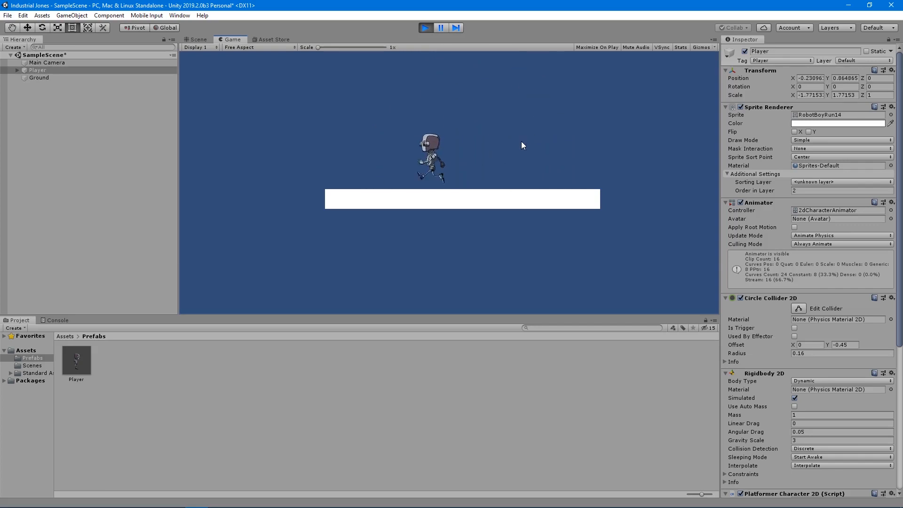
{"action": "key", "text": "d"}
{"action": "key", "text": "a"}
{"action": "key", "text": "d"}
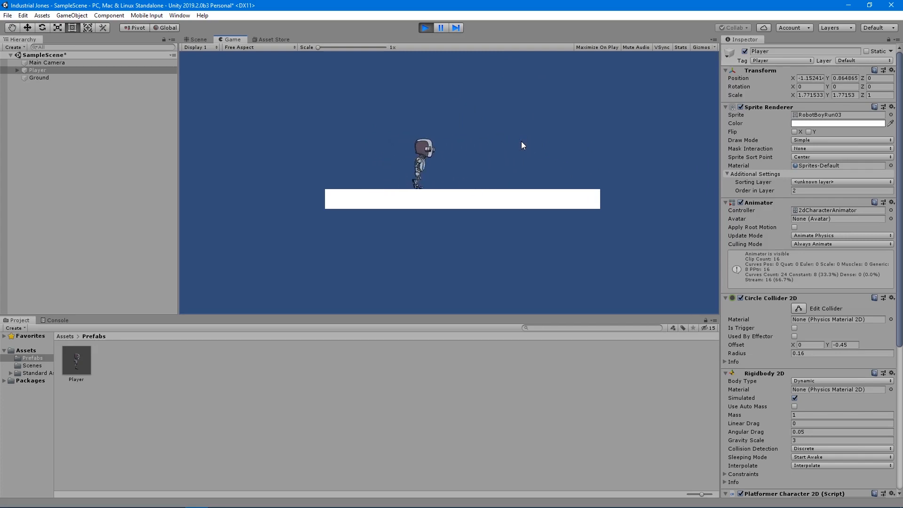